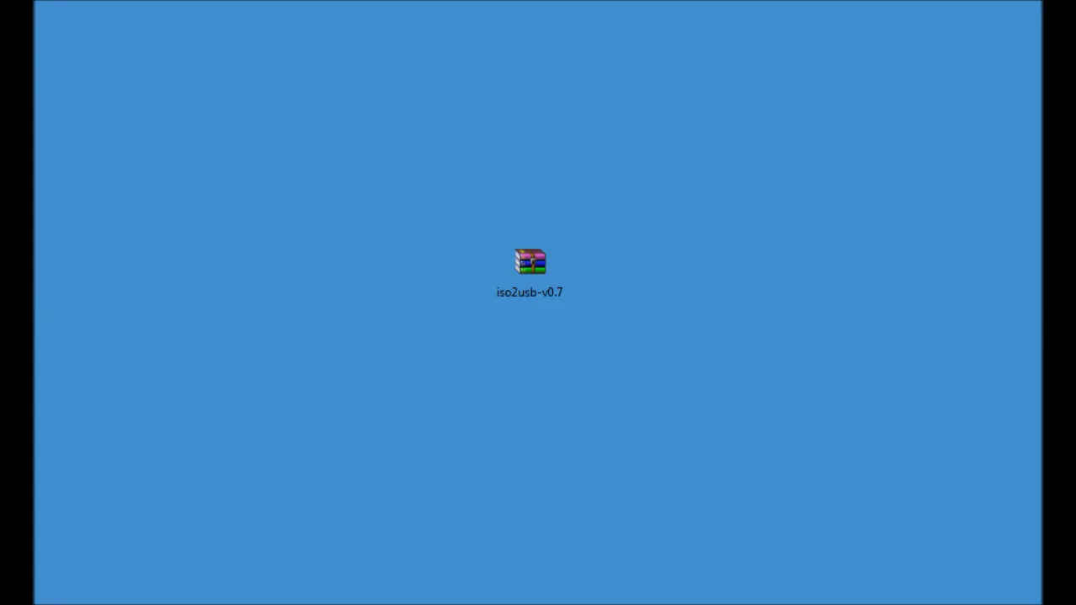
Select the iso2usb-v0.7 archive and scroll iso2usb.sourceforge.net down to the ISO2USB dialog screenshot.
click(519, 265)
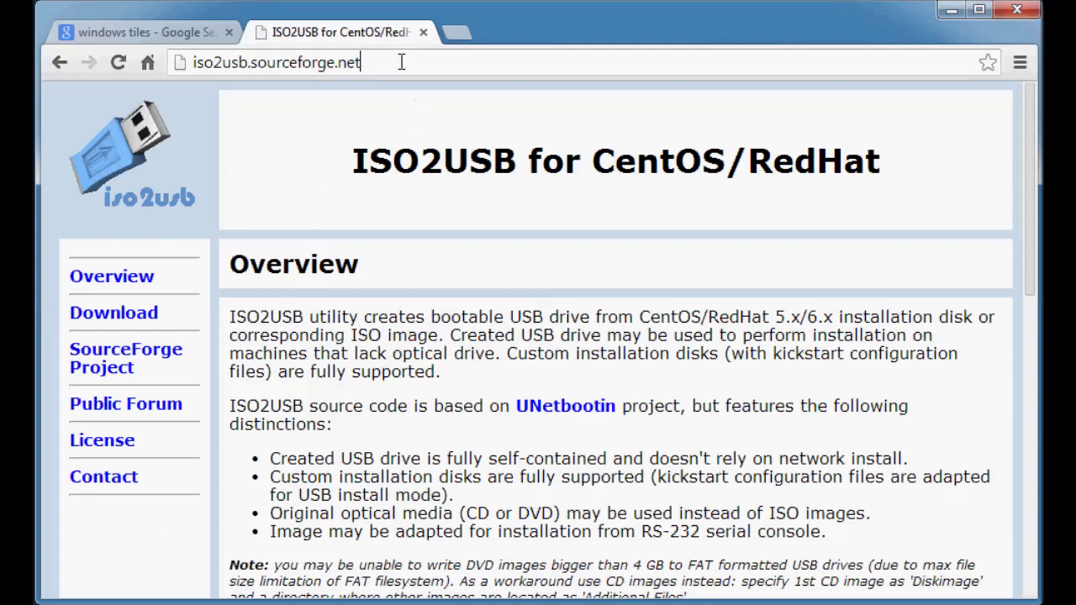
drag(402, 63, 188, 62)
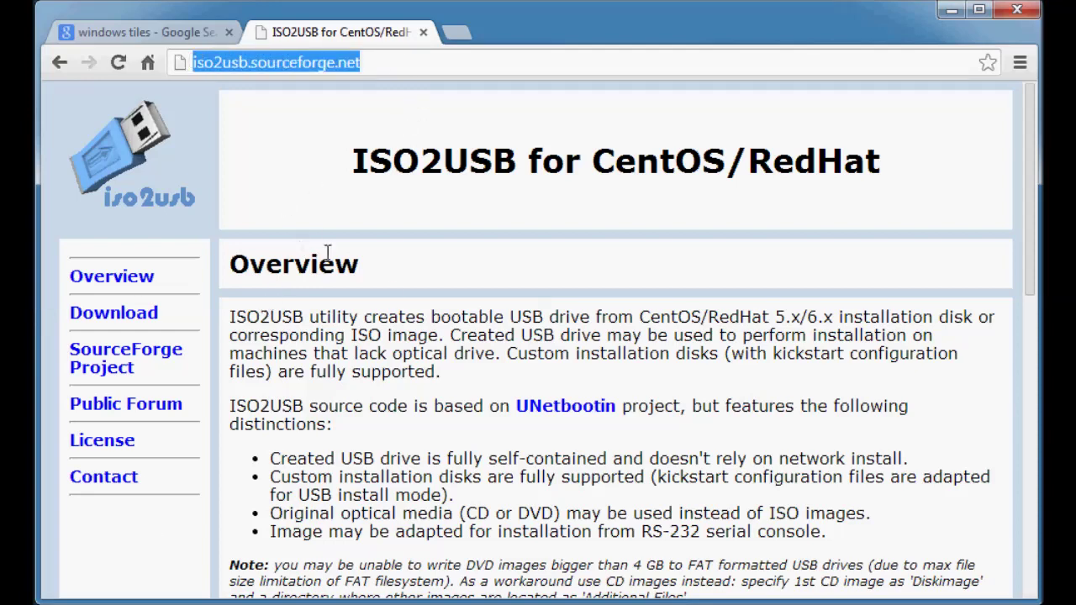
drag(1029, 153, 1020, 232)
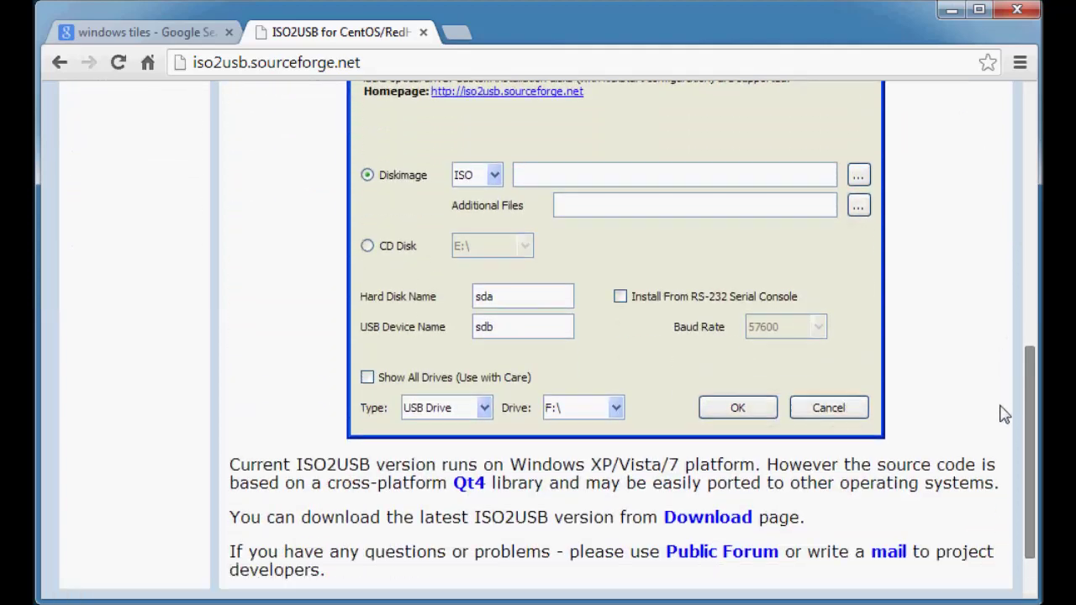
drag(1020, 232, 1017, 431)
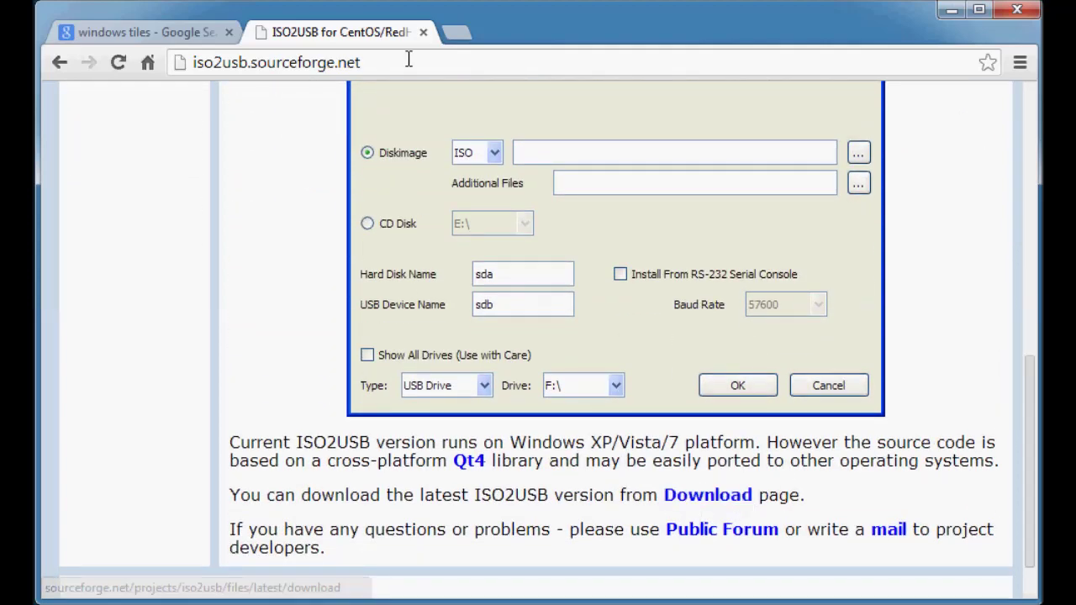
Minimize Chrome and open Computer to view the drive list and removable disk details.
click(952, 11)
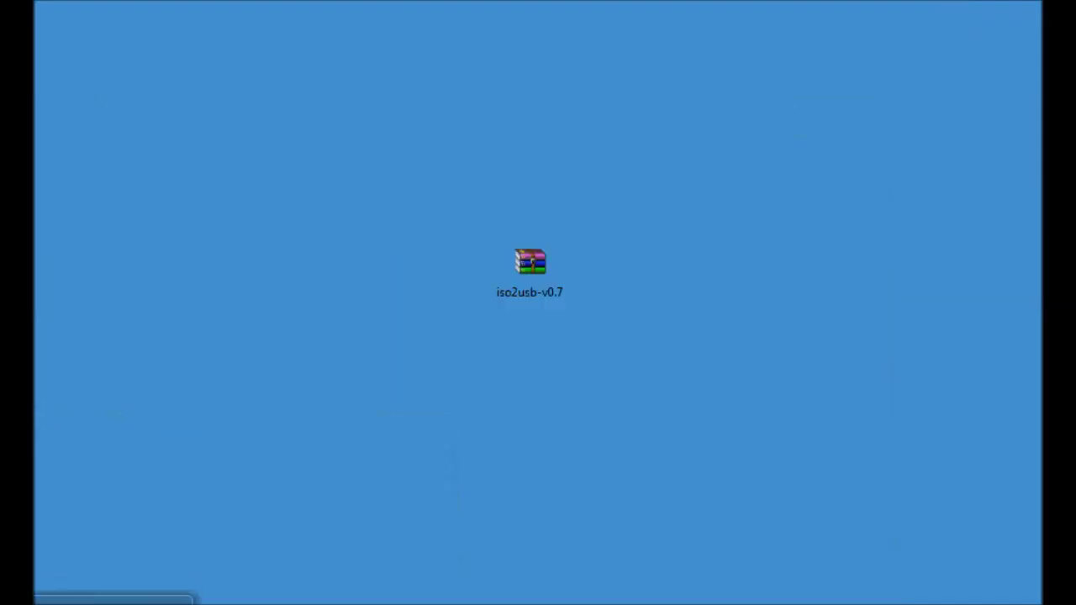
click(113, 595)
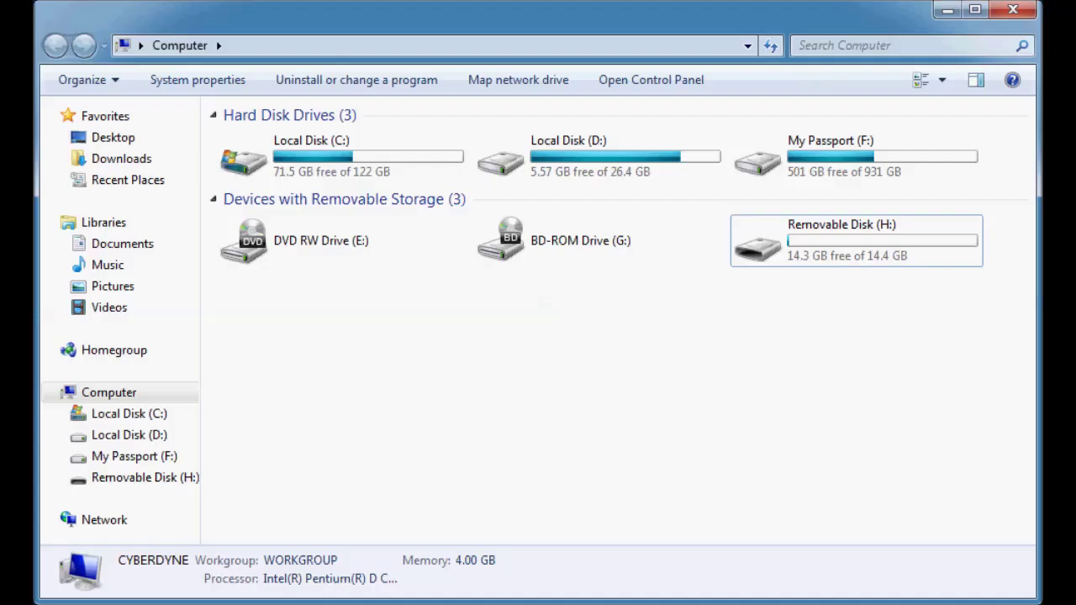
click(791, 252)
click(705, 356)
Bring up the context menu for Removable Disk (H:) and choose Format.
click(845, 249)
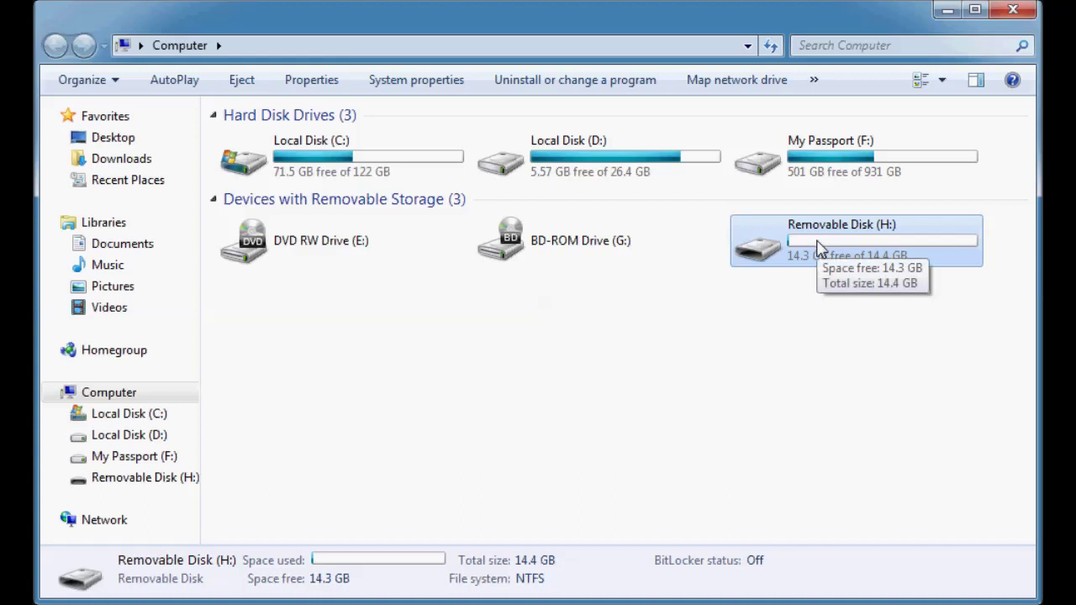
right_click(817, 242)
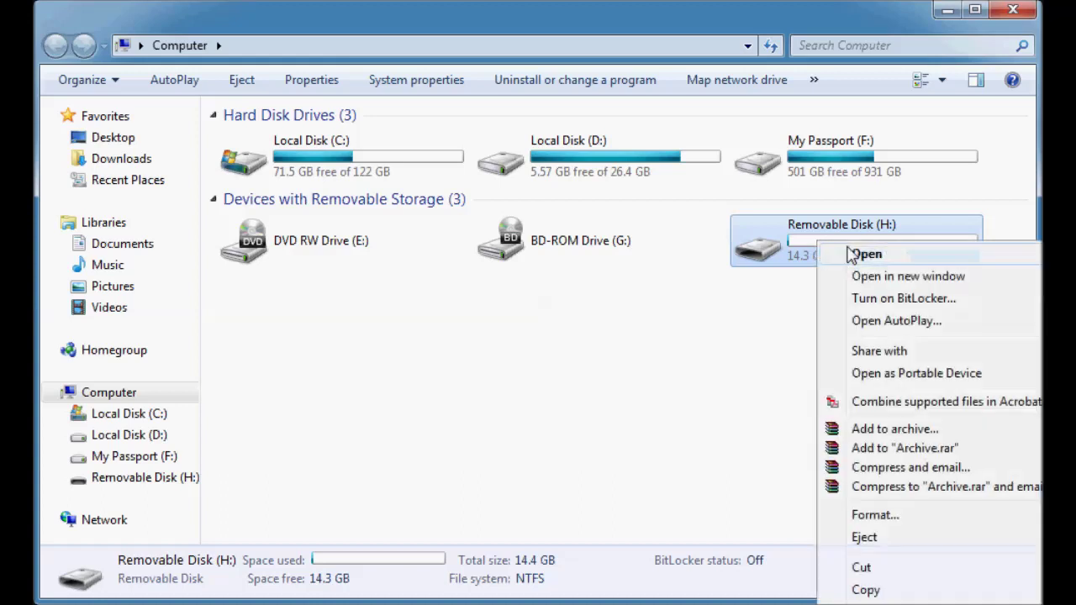
click(684, 316)
click(769, 244)
right_click(769, 244)
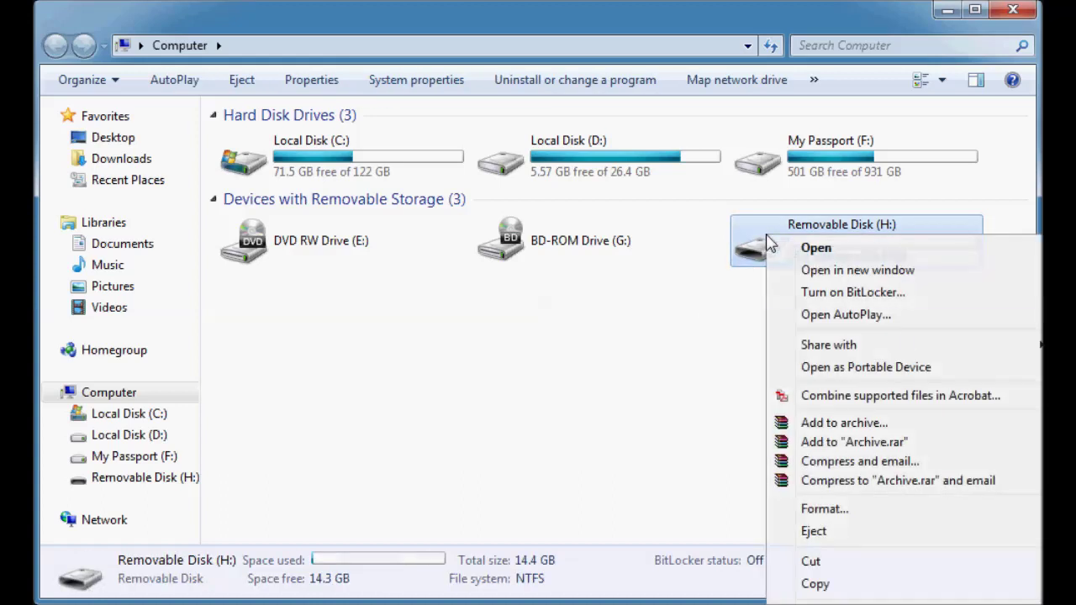
click(872, 508)
Format Removable Disk (H:) as FAT32, accepting the erase warning and the completion notice.
drag(294, 197, 544, 71)
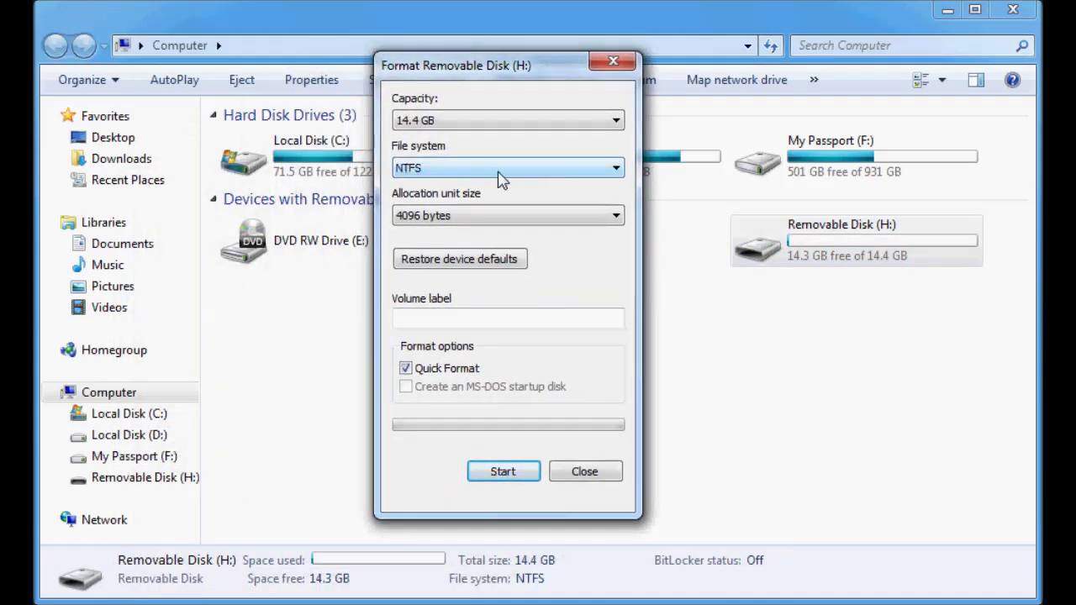
click(500, 173)
click(493, 203)
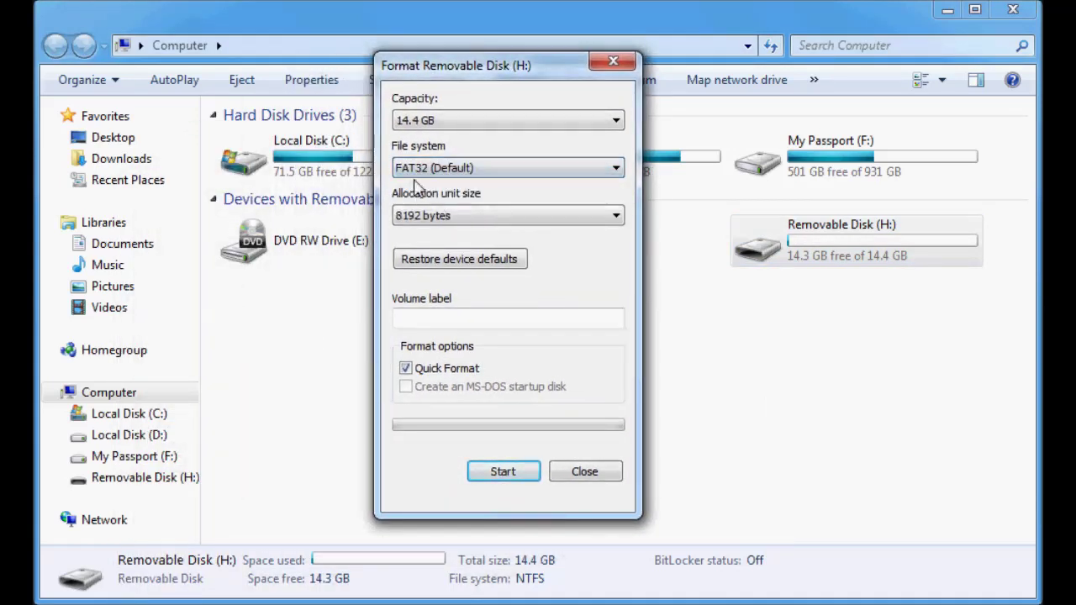
click(489, 478)
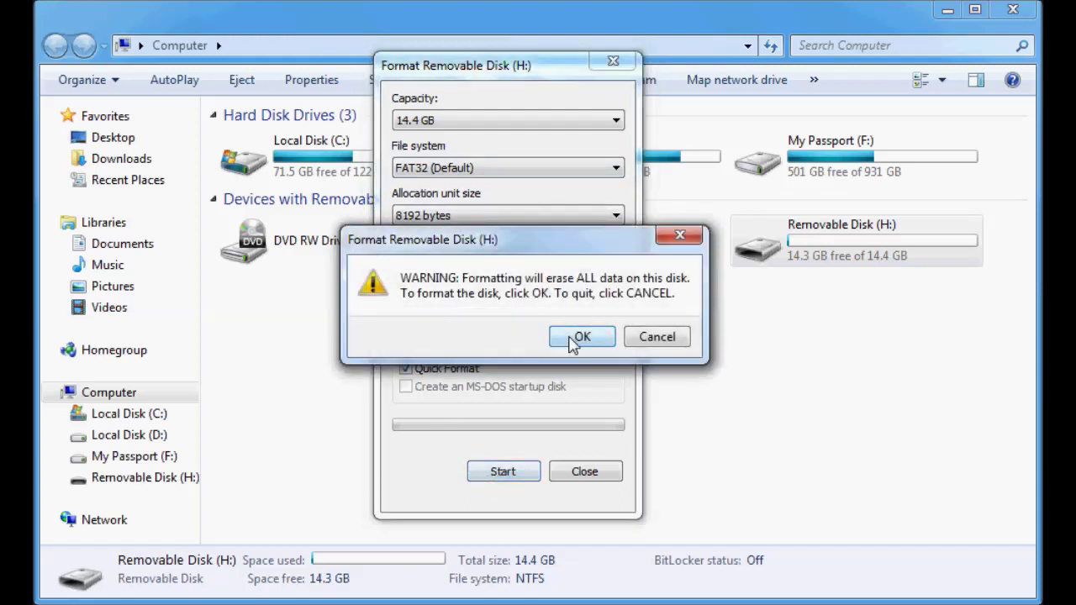
drag(539, 252, 532, 271)
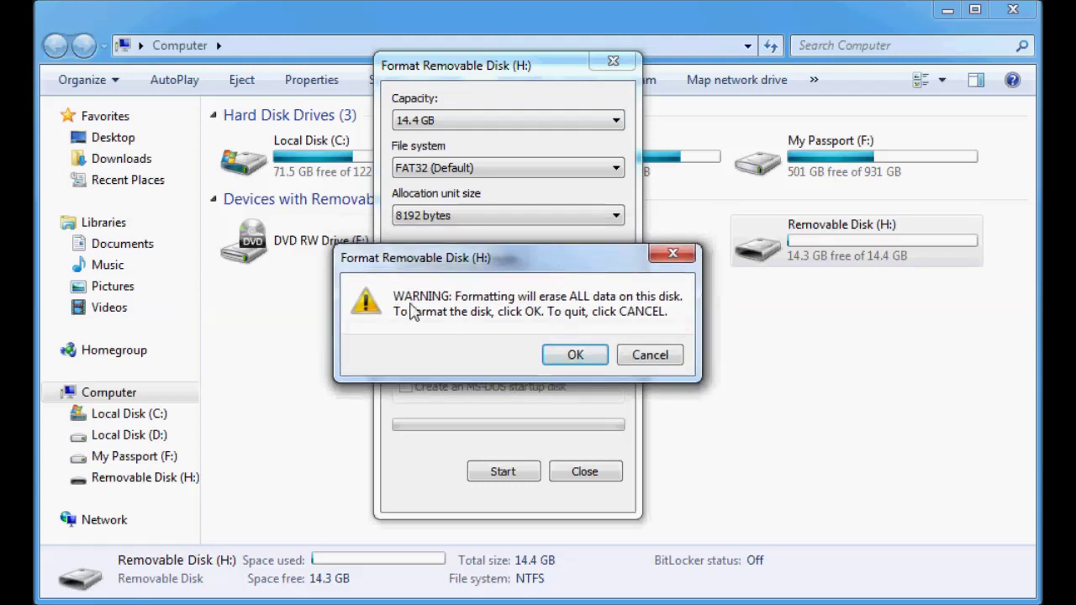
click(579, 360)
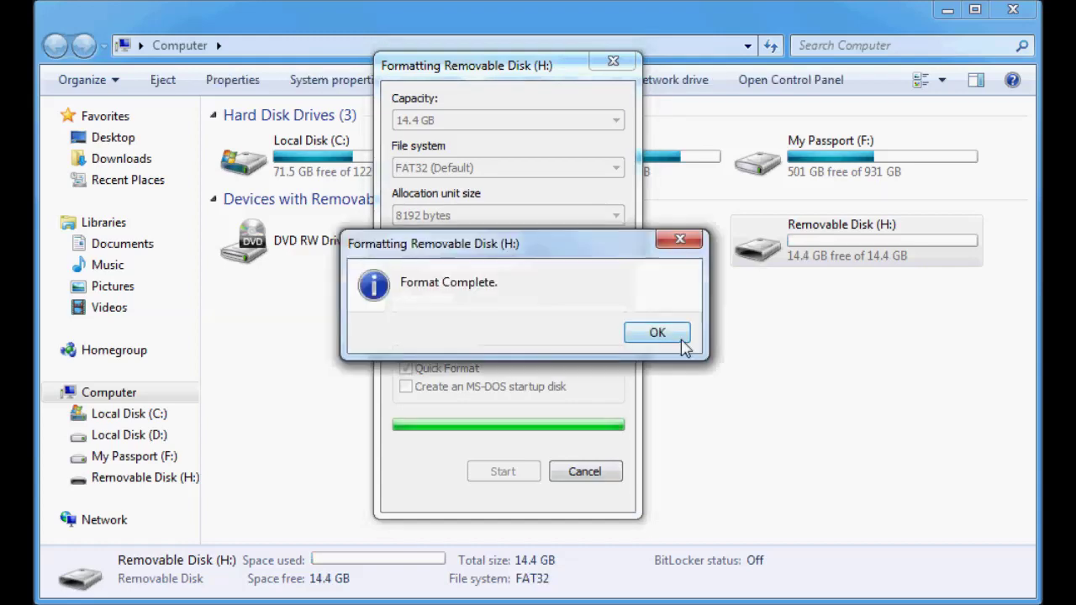
click(683, 343)
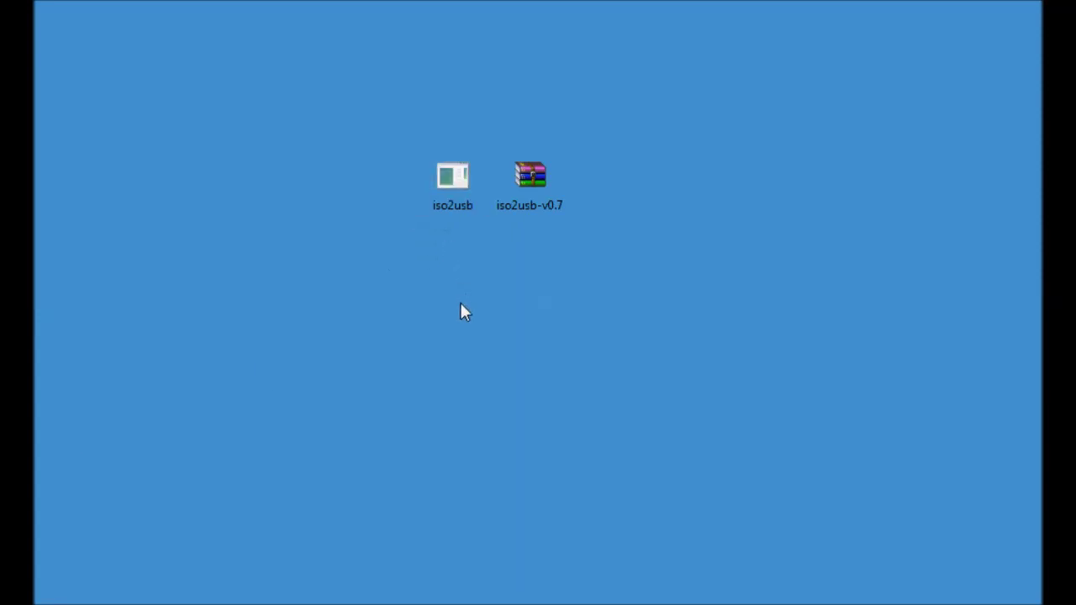
Select the extracted iso2usb program and centre the ISO2USB window on screen.
click(453, 181)
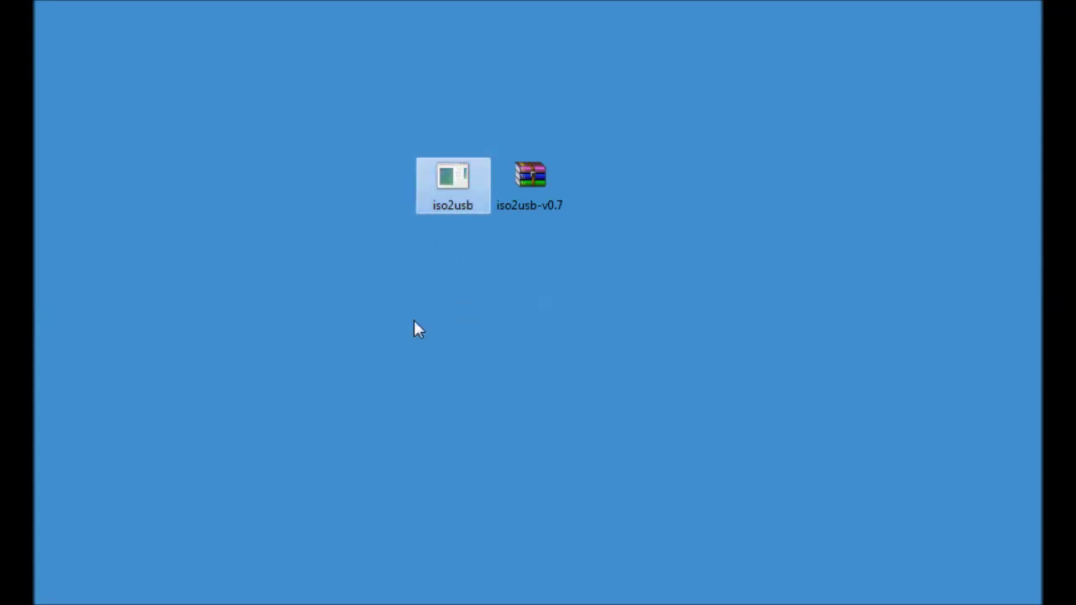
drag(246, 45, 644, 49)
Set the source to Diskimage and select rwd-rhel64i386.iso as the image.
click(304, 287)
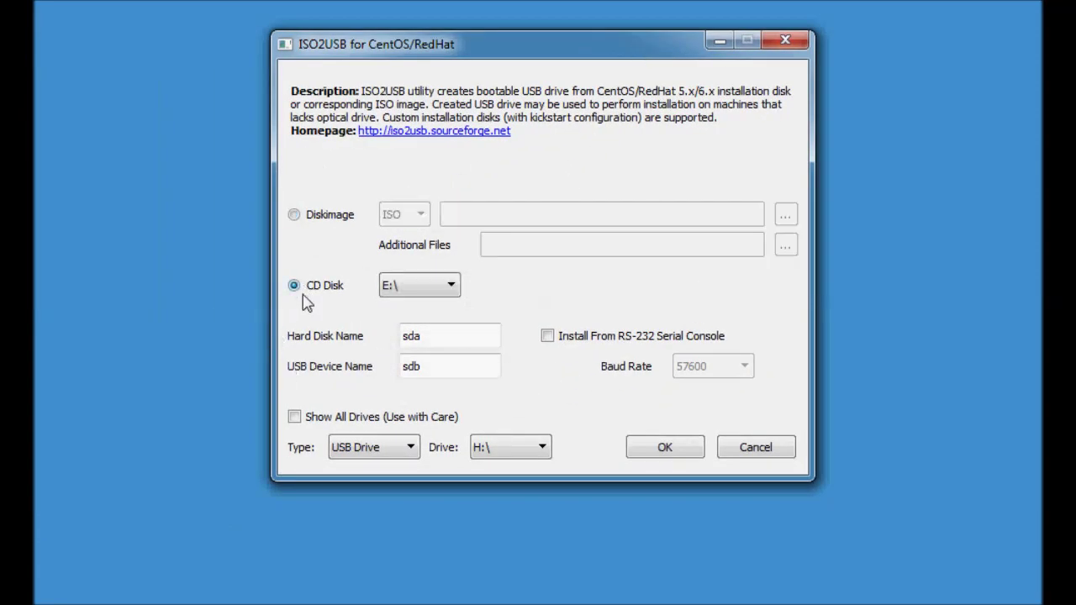
click(423, 293)
click(293, 215)
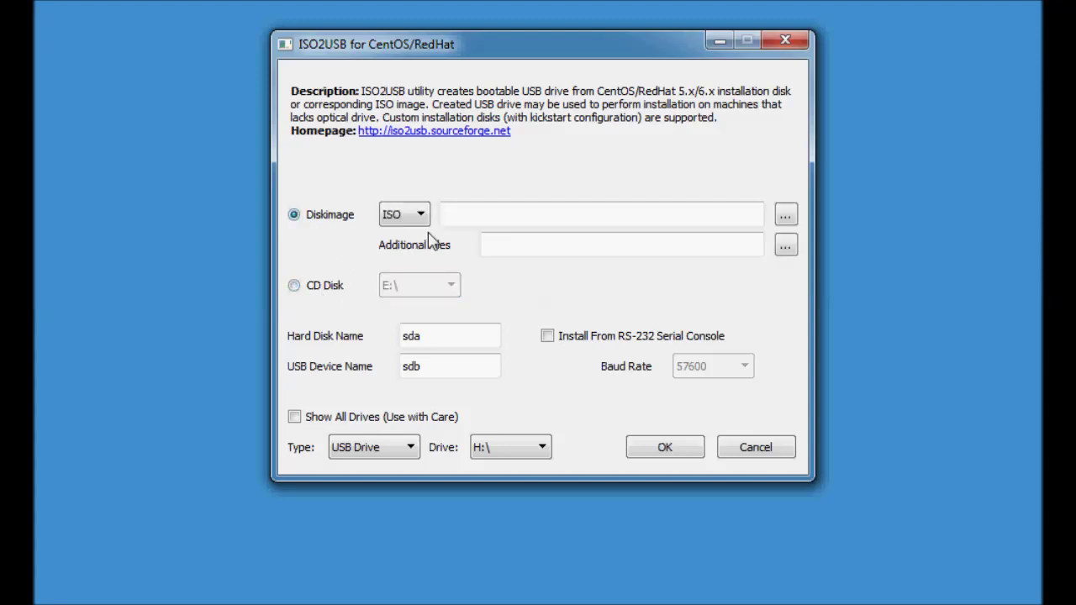
click(541, 217)
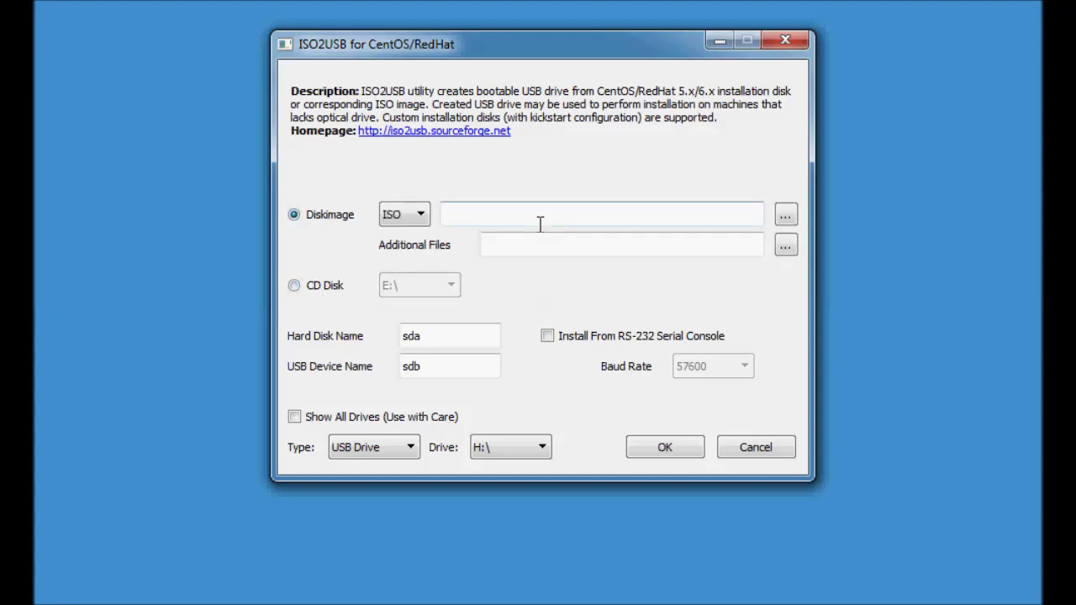
click(784, 215)
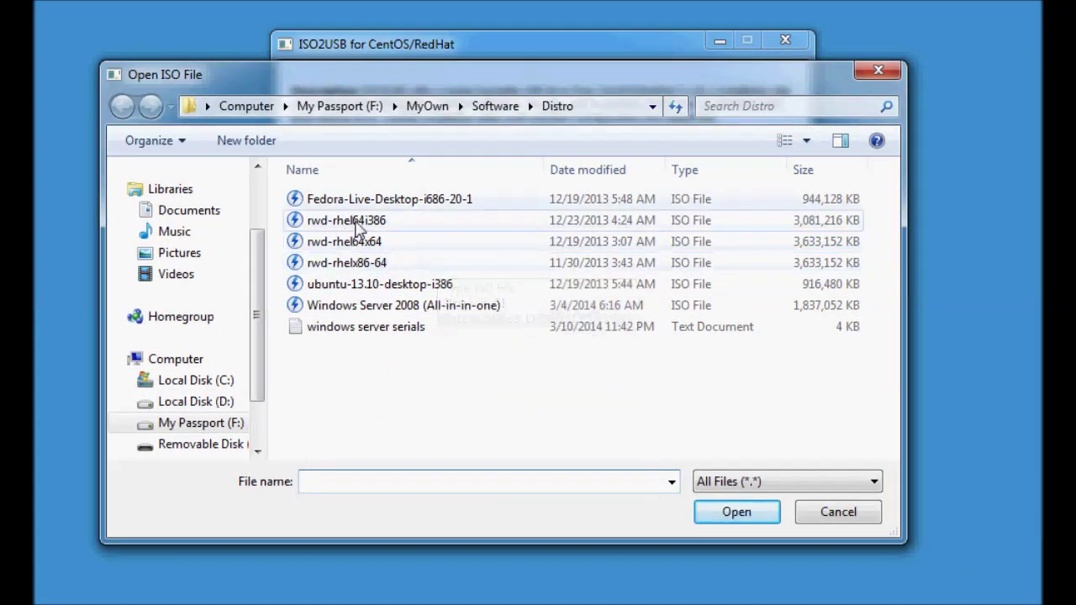
click(359, 224)
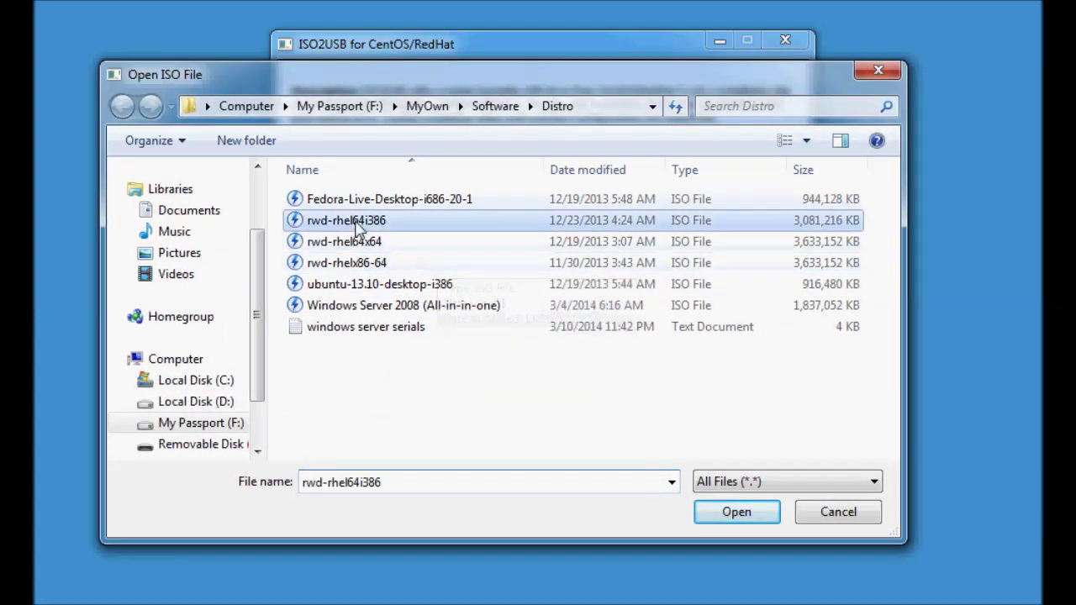
click(729, 514)
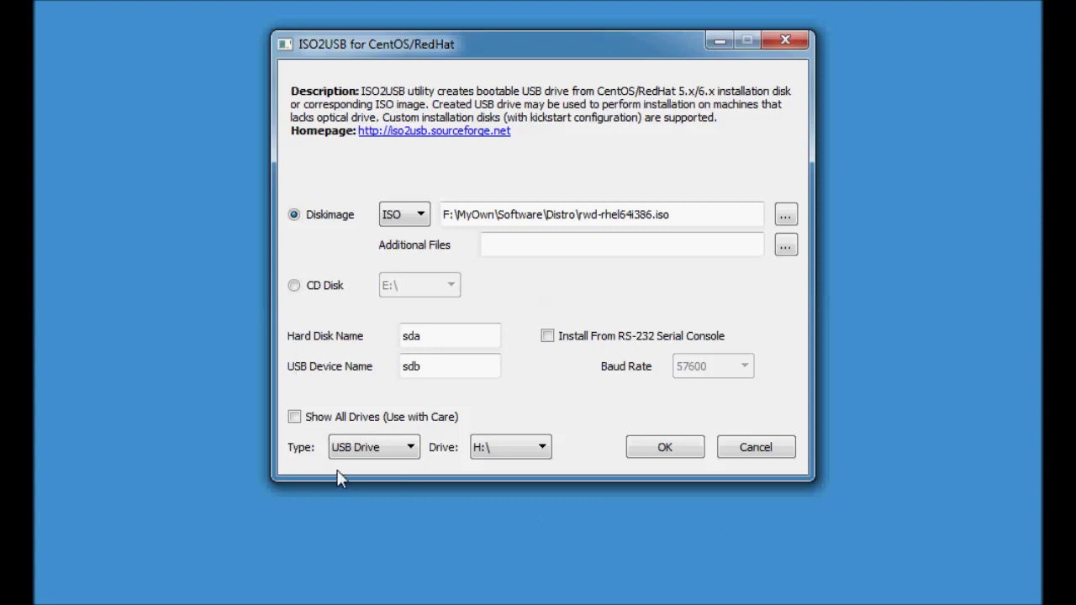
Keep the target as Type USB Drive with drive H:\.
click(414, 449)
click(370, 462)
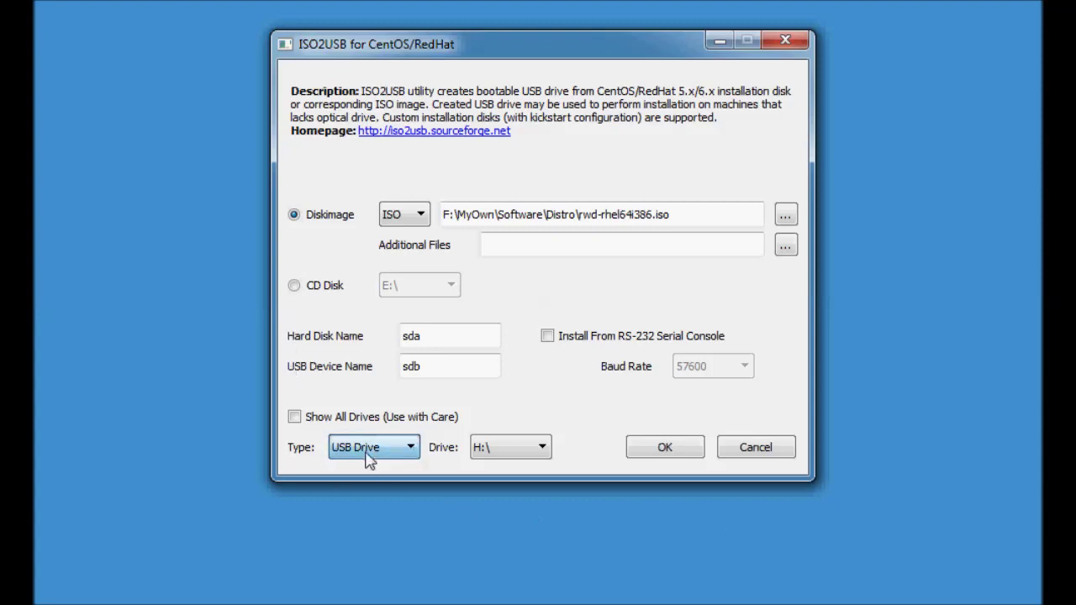
click(511, 450)
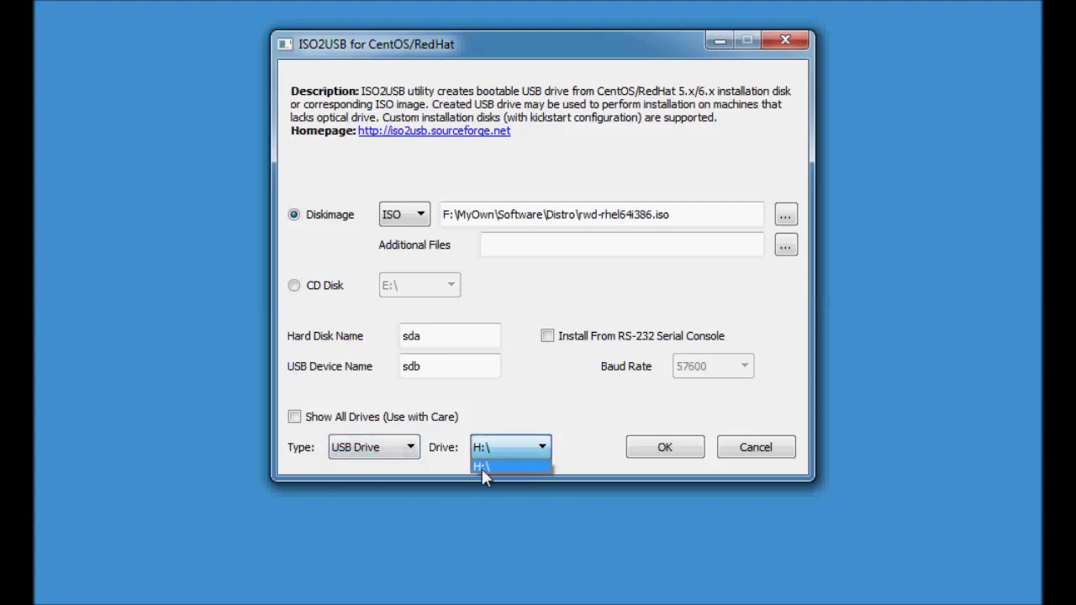
click(484, 468)
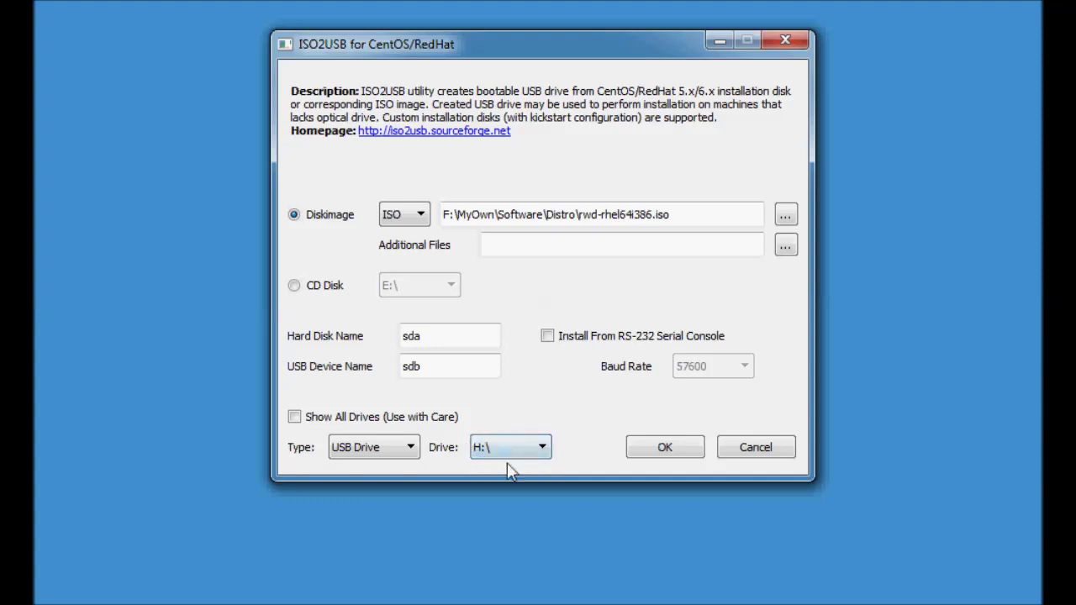
Start writing the ISO image to H:\ and move the progress window aside.
click(659, 448)
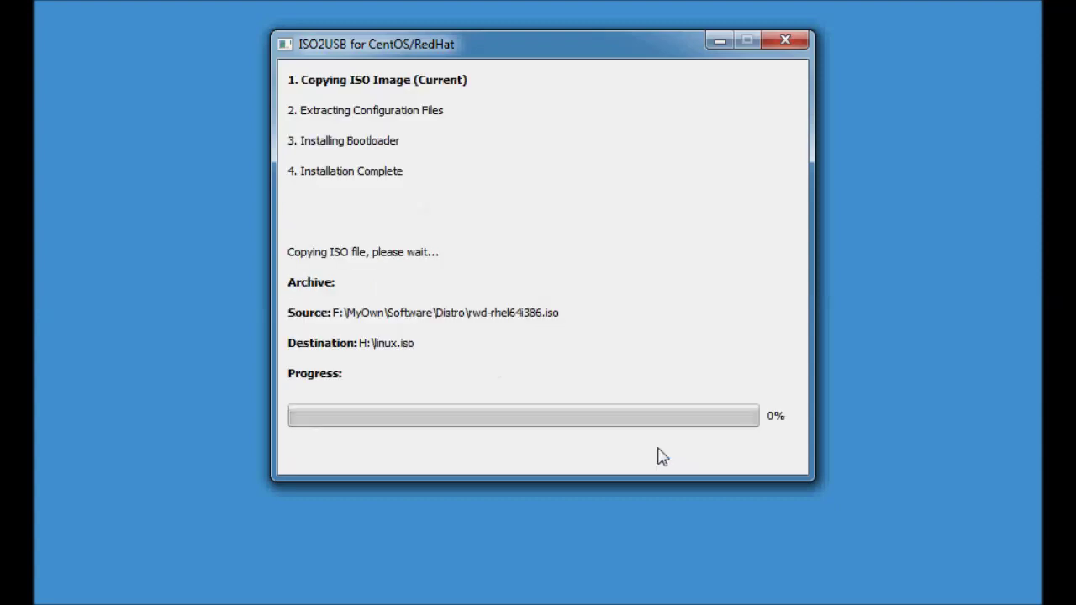
drag(548, 52, 510, 78)
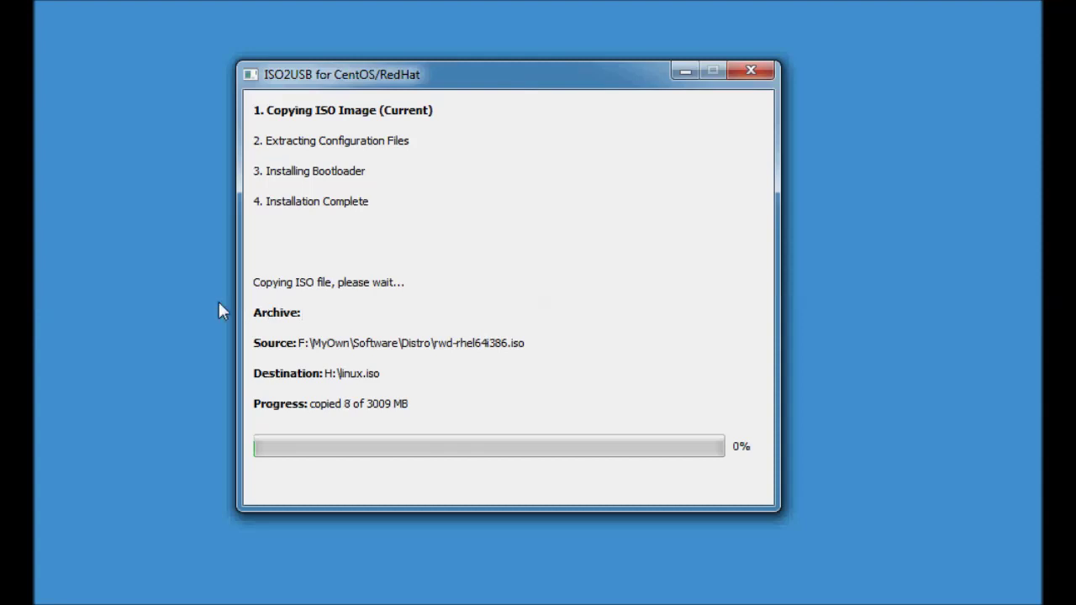